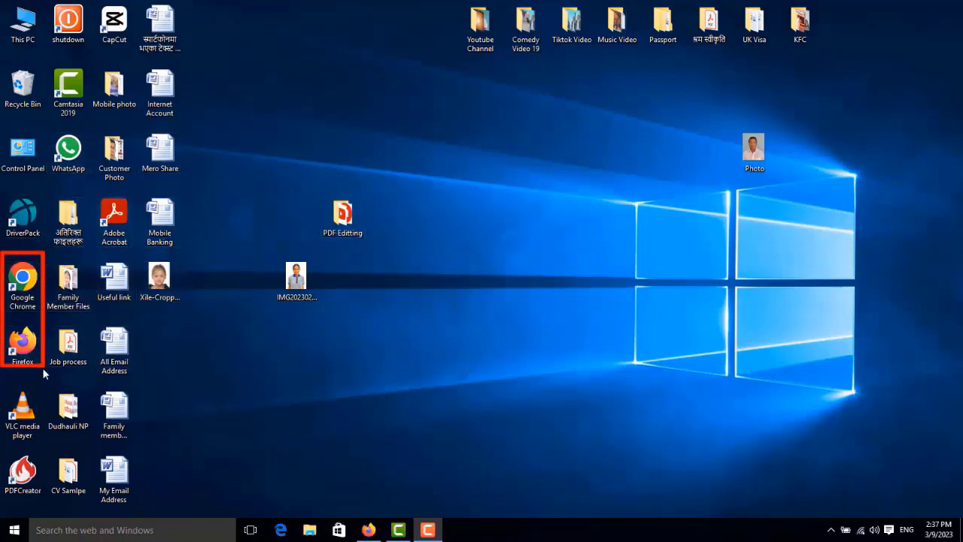
# Step: Launch Firefox and go to the Google home page at google.com
pyautogui.doubleClick(18, 352)
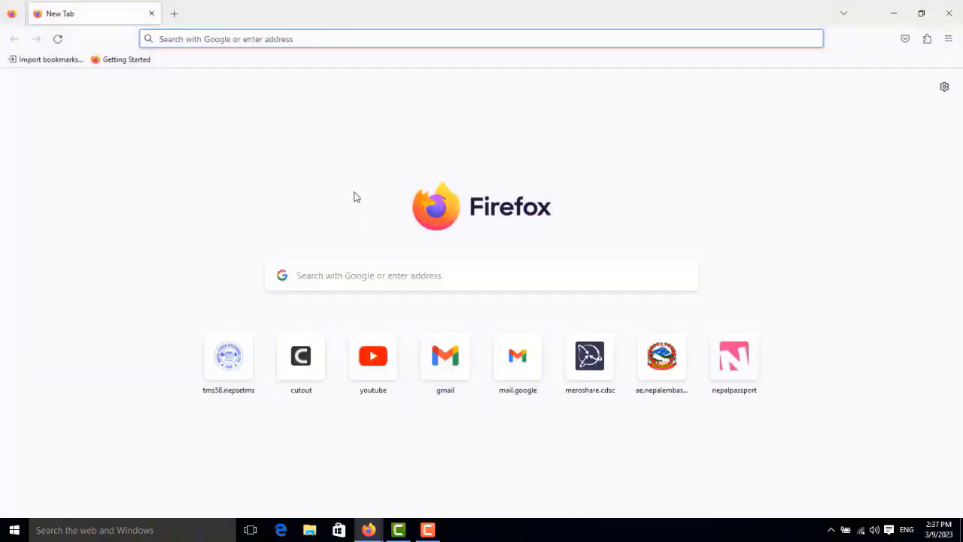
pyautogui.click(295, 40)
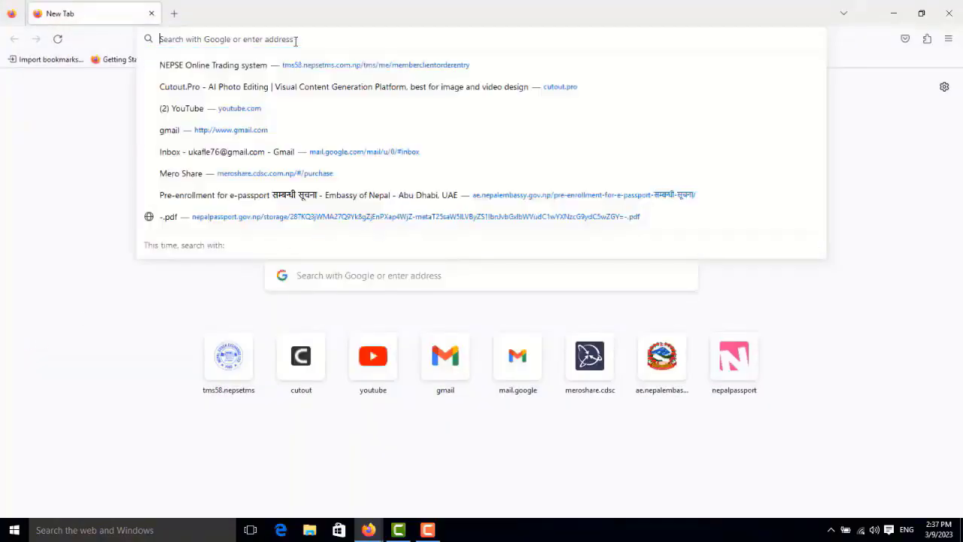
pyautogui.write('google.com/')
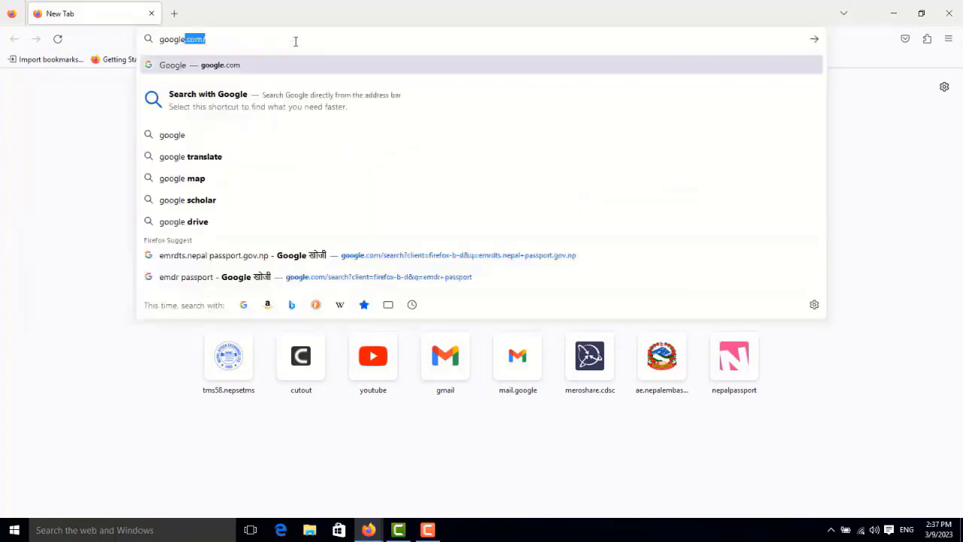
pyautogui.press('Return')
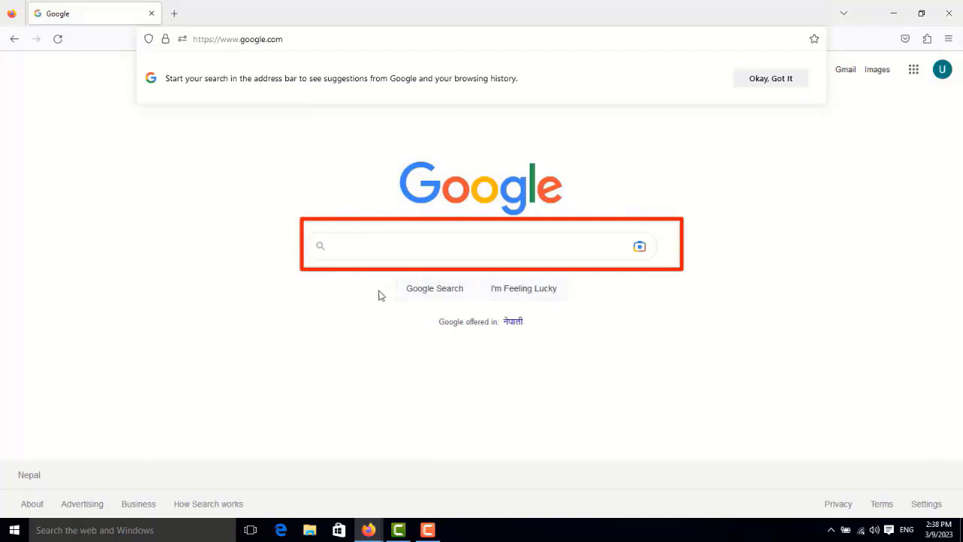
# Step: Search Google for "cutout"
pyautogui.click(338, 247)
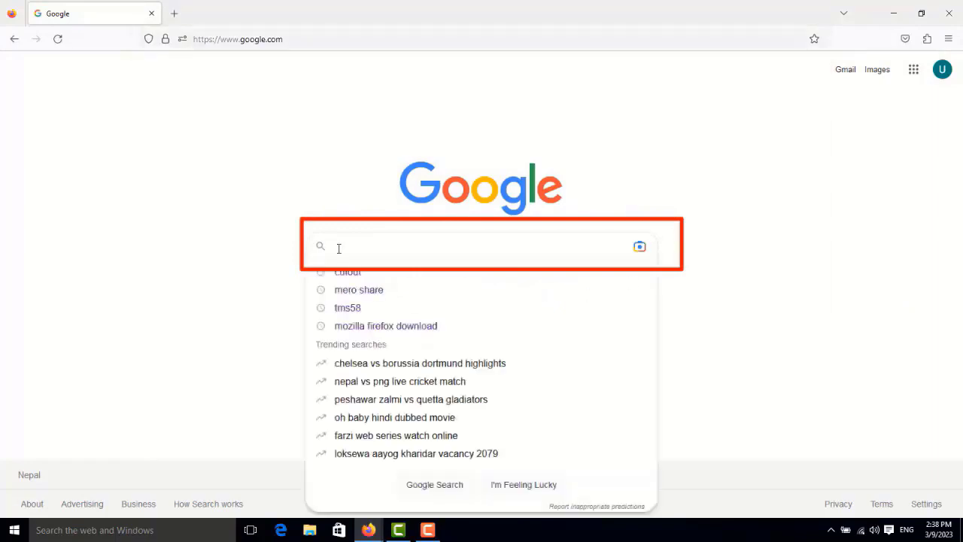
pyautogui.write('quto')
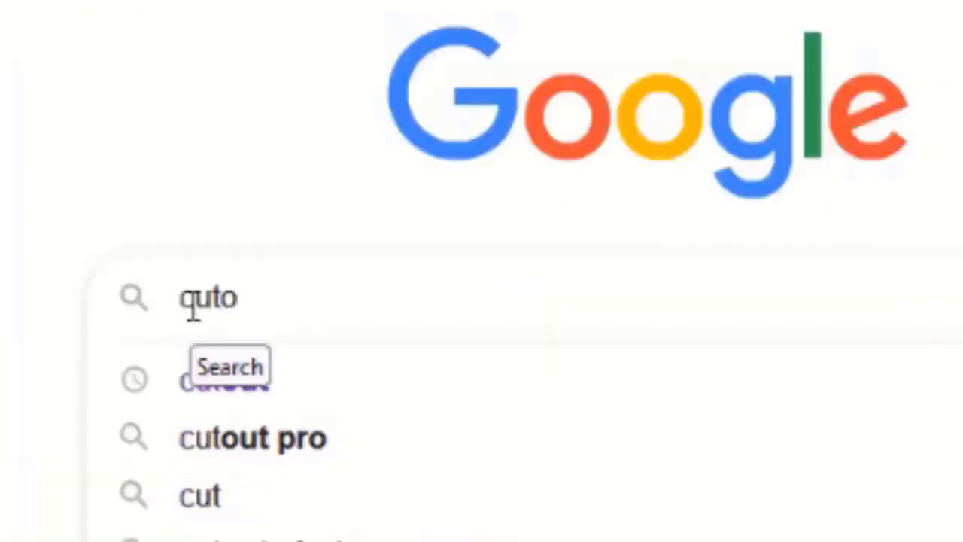
pyautogui.write('ut')
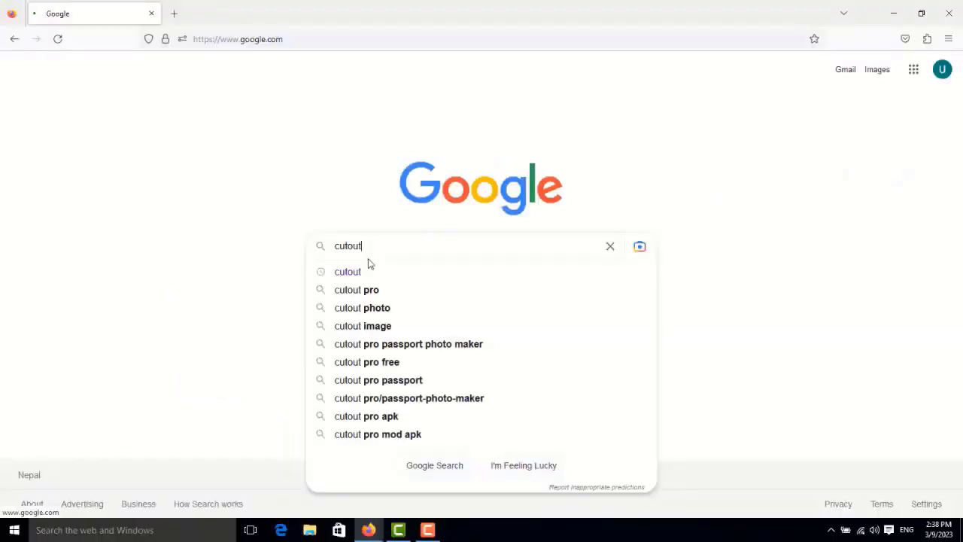
pyautogui.press('Return')
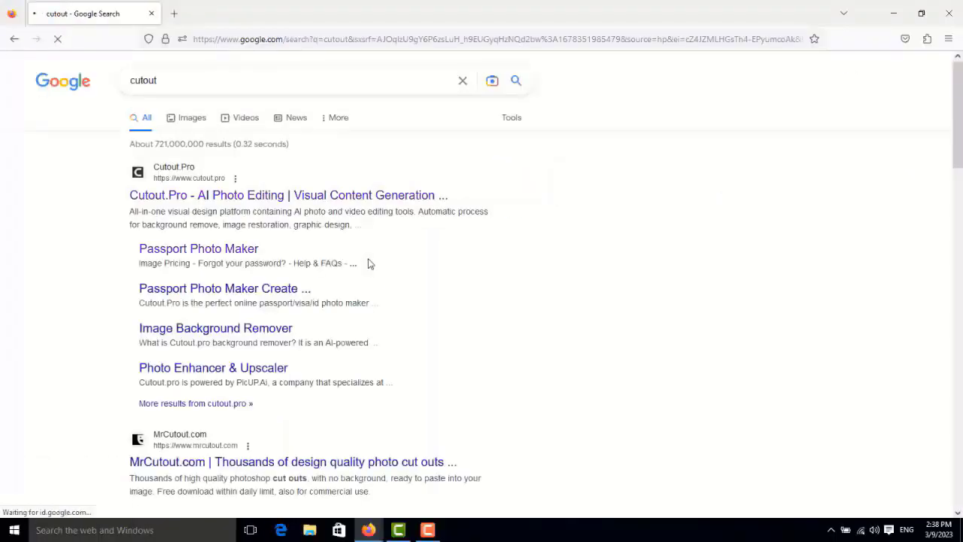
# Step: Open the Passport Photo Maker page of Cutout.Pro from the search results and check the account options
pyautogui.scroll(-3, 276, 188)
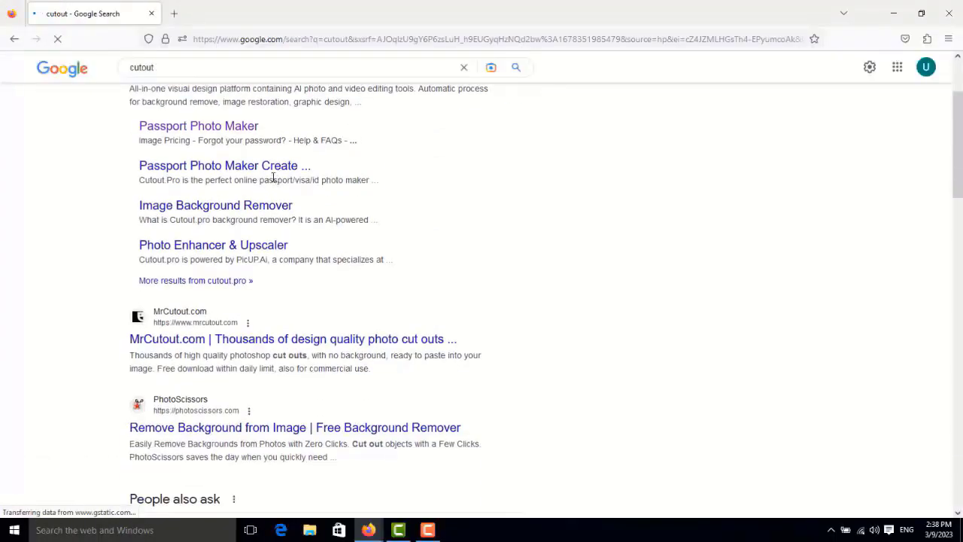
pyautogui.scroll(3, 272, 180)
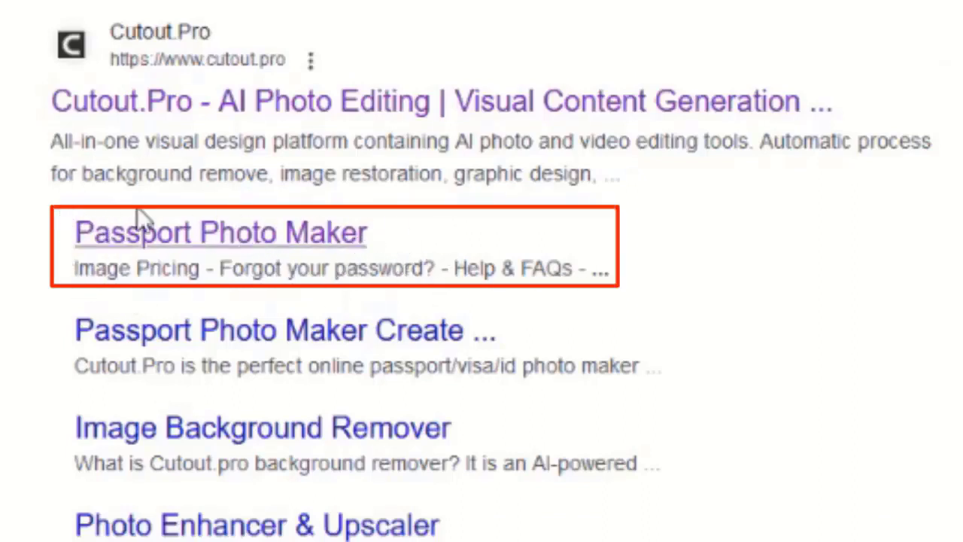
pyautogui.click(175, 251)
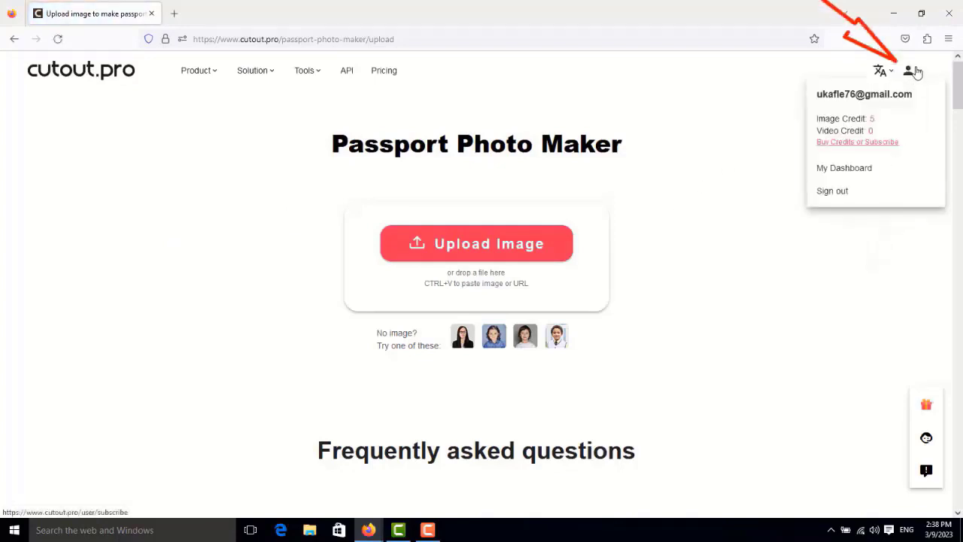
pyautogui.click(918, 73)
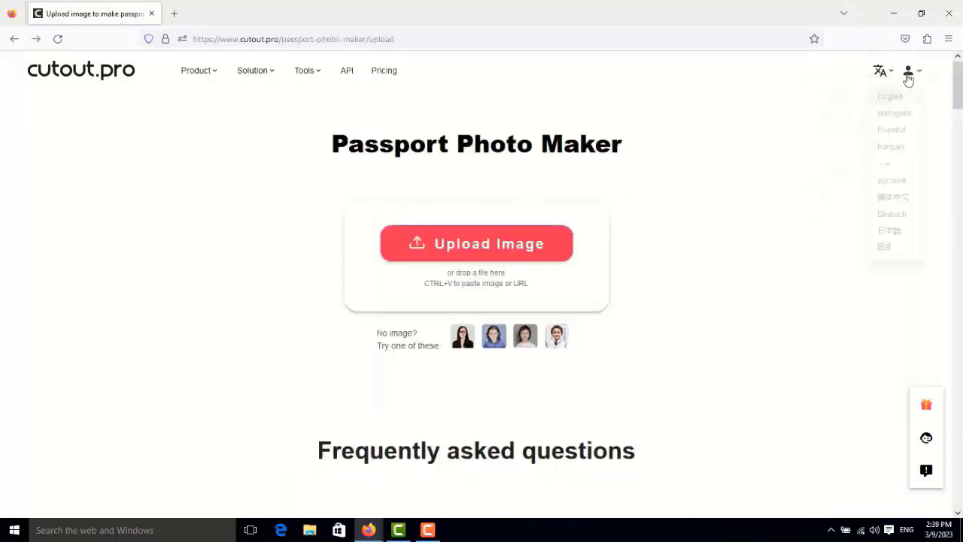
pyautogui.moveTo(915, 79)
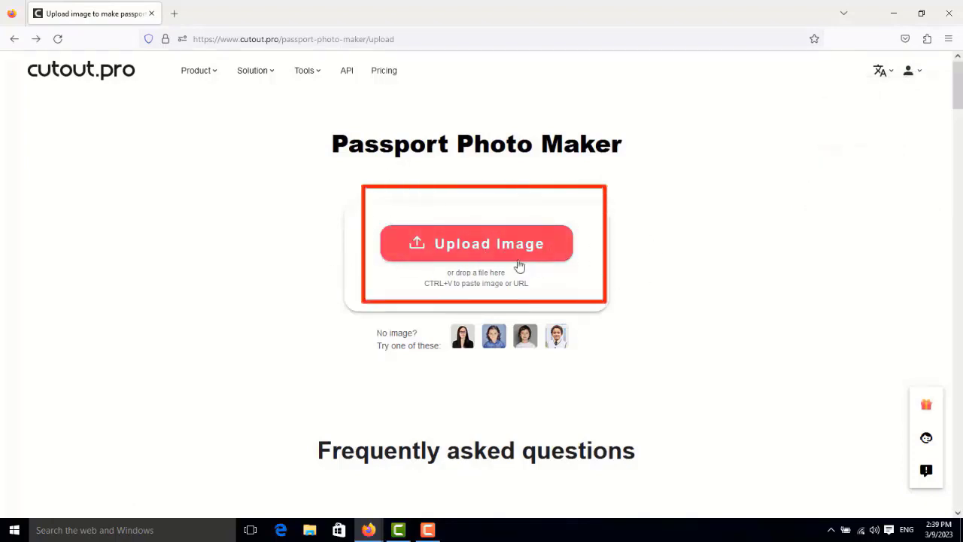
pyautogui.click(467, 249)
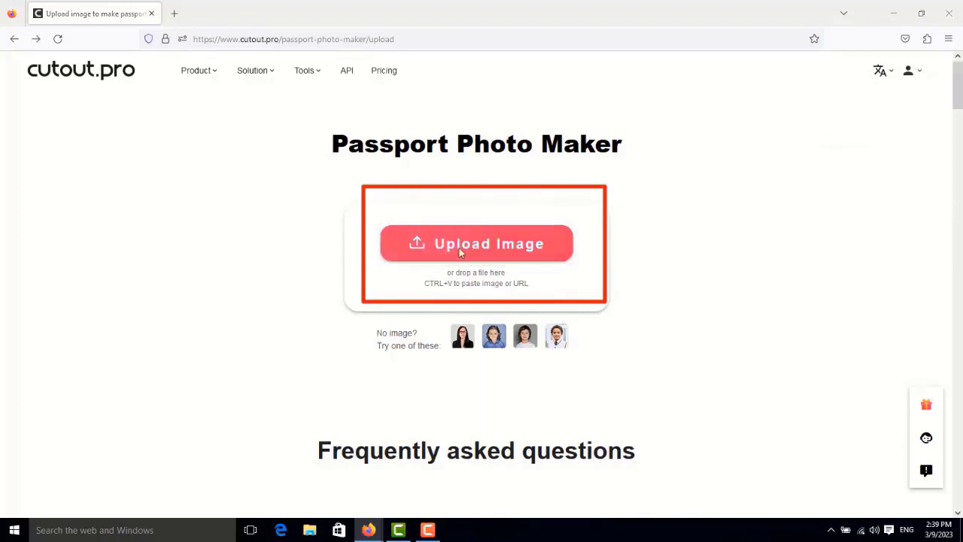
pyautogui.scroll(-1, 390, 164)
pyautogui.scroll(-1, 390, 163)
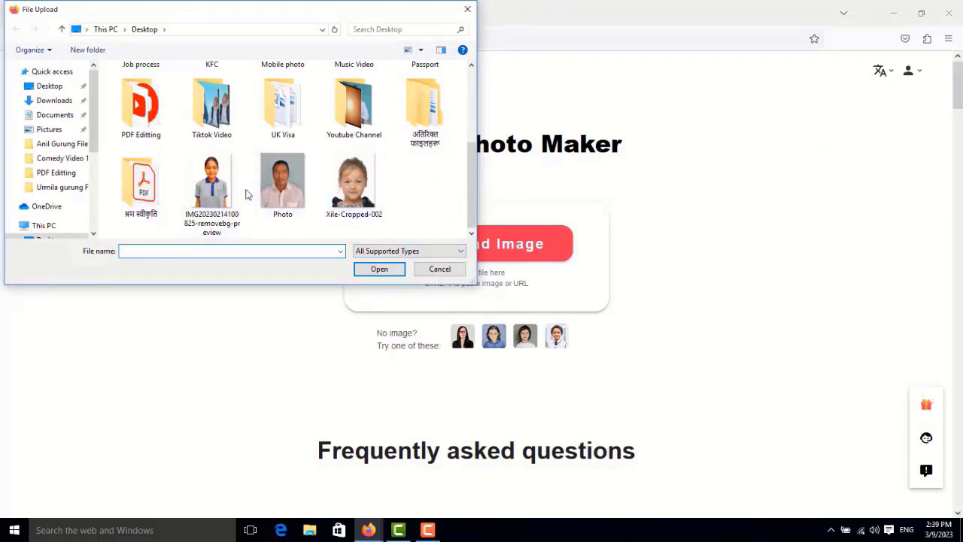
pyautogui.click(208, 190)
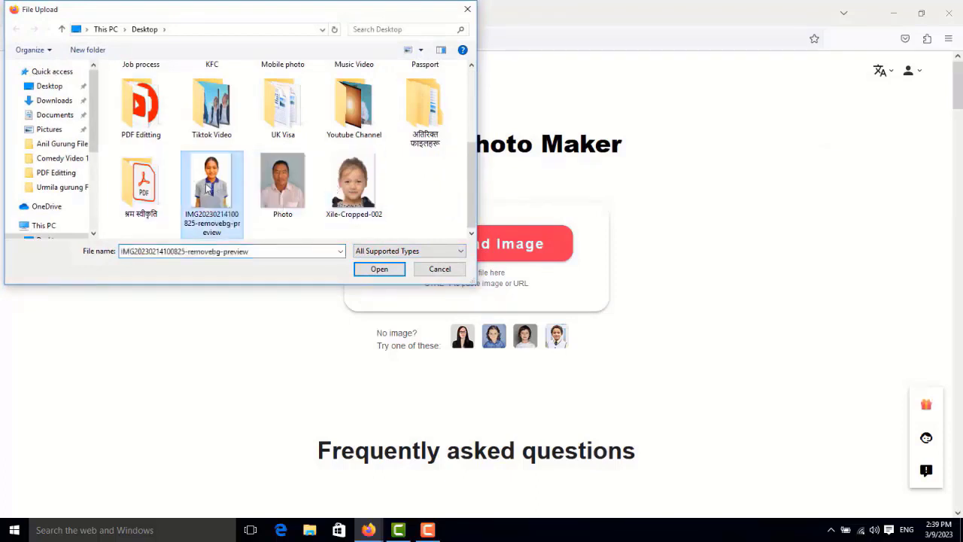
pyautogui.click(378, 269)
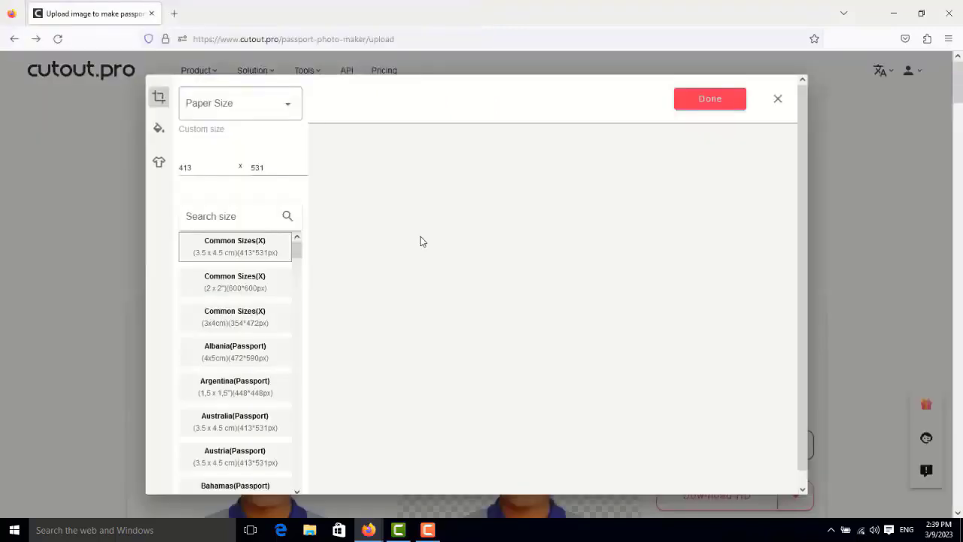
# Step: Set the photo's custom size to 270 x 360
pyautogui.scroll(-1, 421, 241)
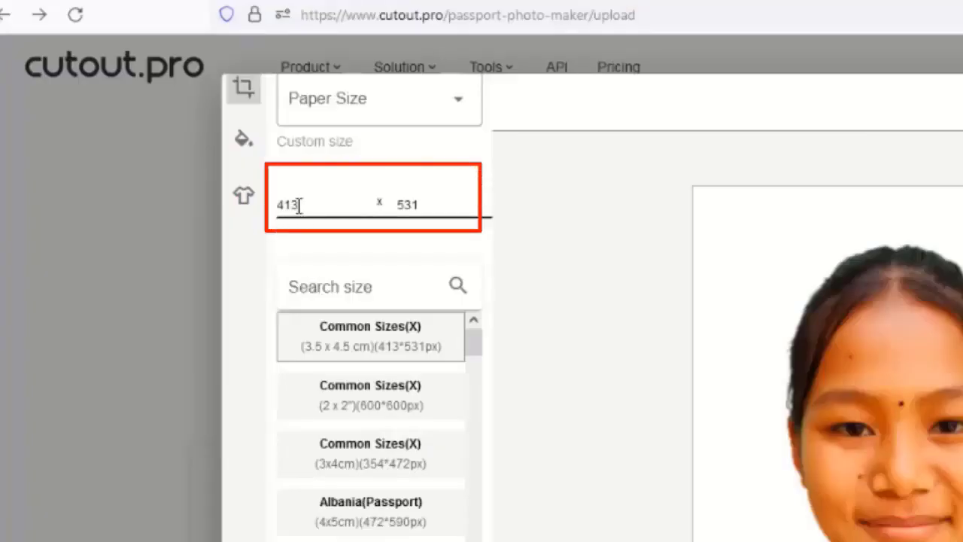
pyautogui.moveTo(299, 205); pyautogui.dragTo(275, 206)
pyautogui.press('BackSpace')
pyautogui.press('Tab')
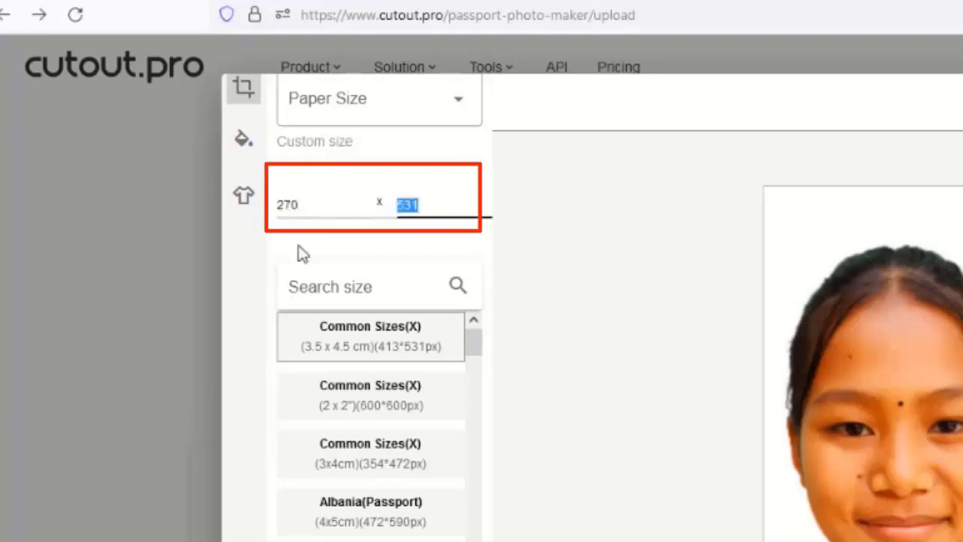
pyautogui.write('360')
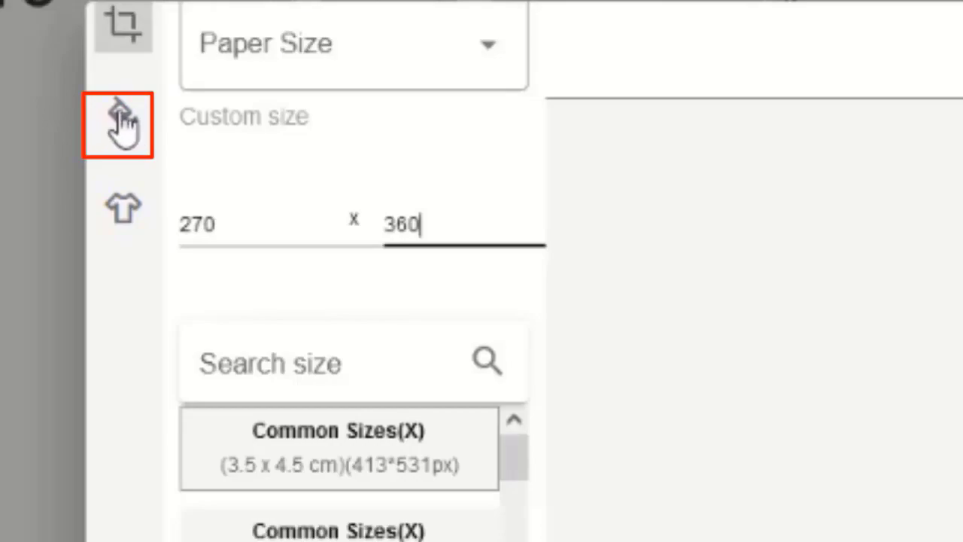
# Step: Try red and white backgrounds on the photo, and apply the solid blue from the stylish background colors
pyautogui.click(120, 124)
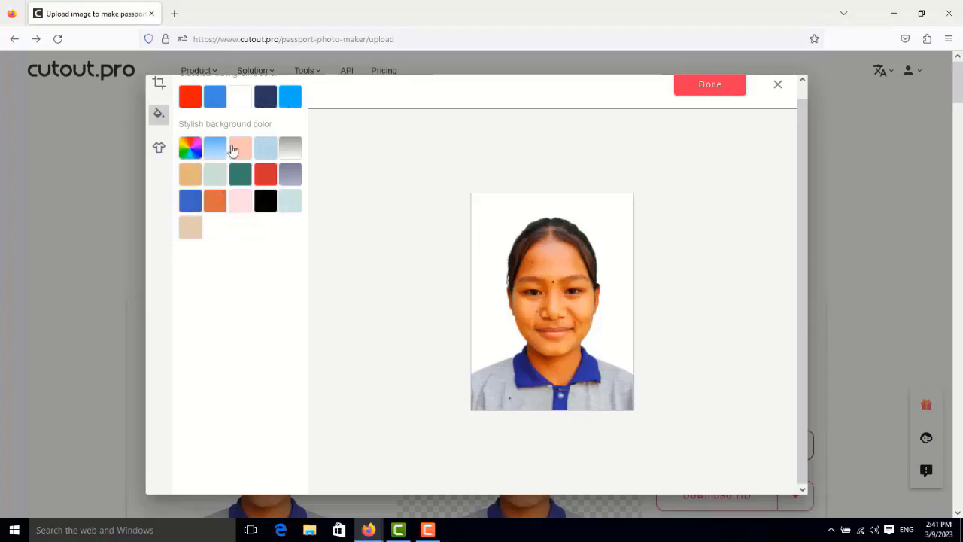
pyautogui.click(189, 106)
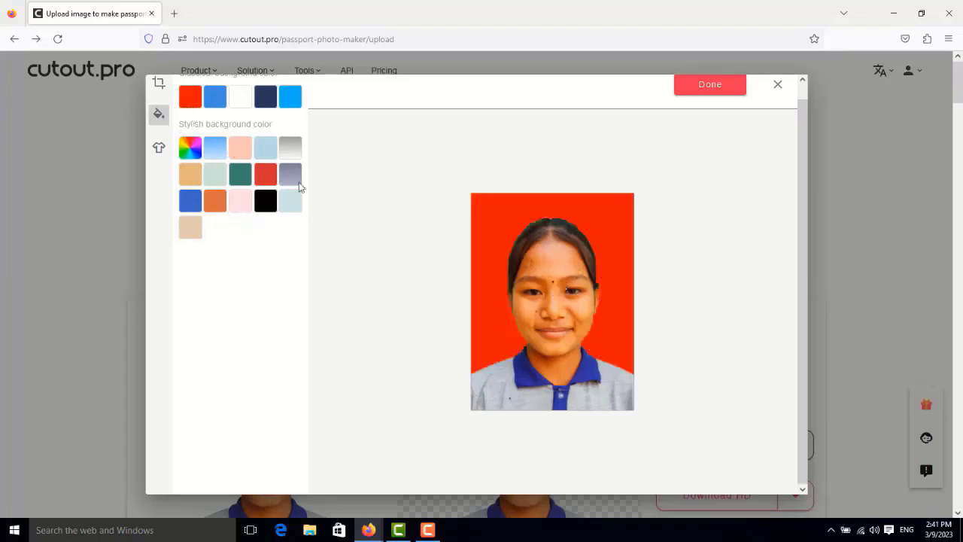
pyautogui.click(236, 101)
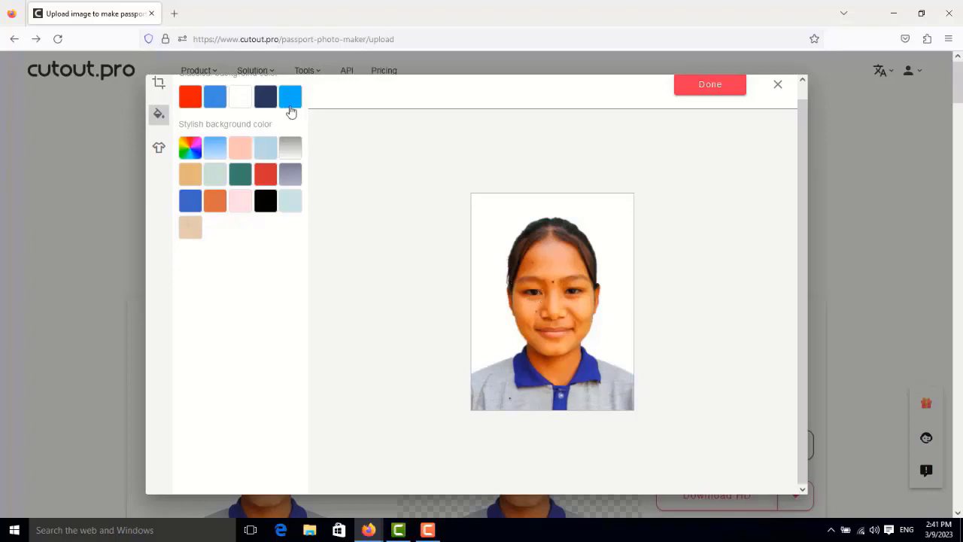
pyautogui.click(188, 200)
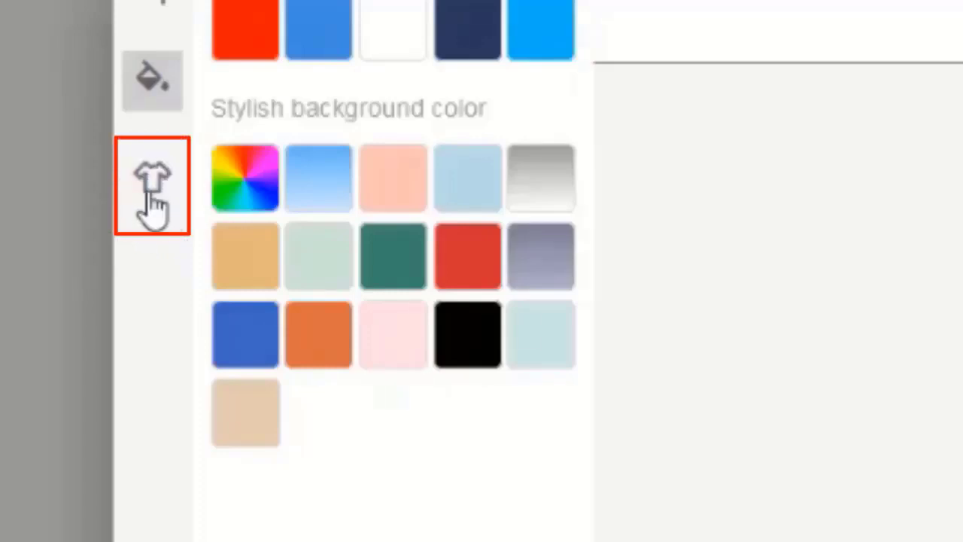
# Step: Browse the men's and women's outfits and apply the women's black blazer with white shirt to the photo
pyautogui.click(150, 188)
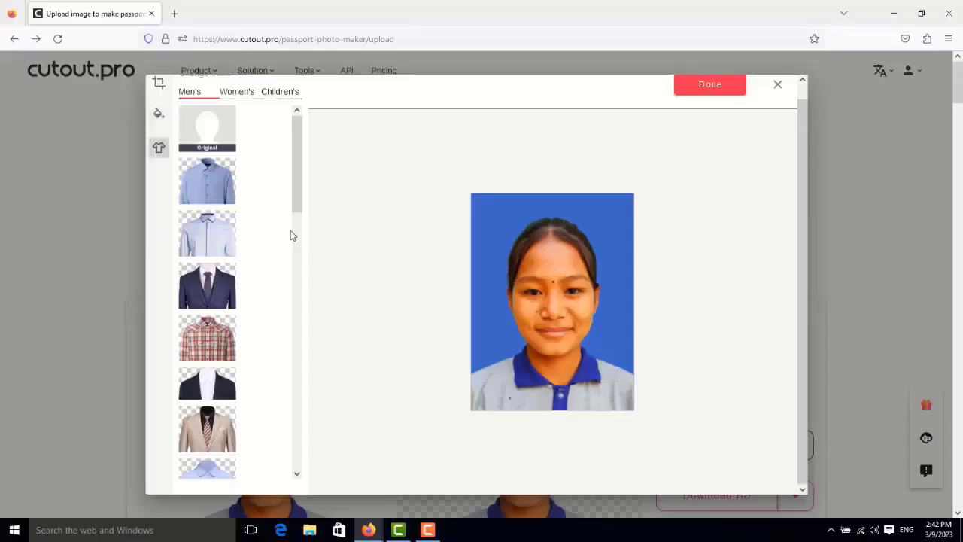
pyautogui.scroll(-3, 273, 251)
pyautogui.scroll(3, 272, 253)
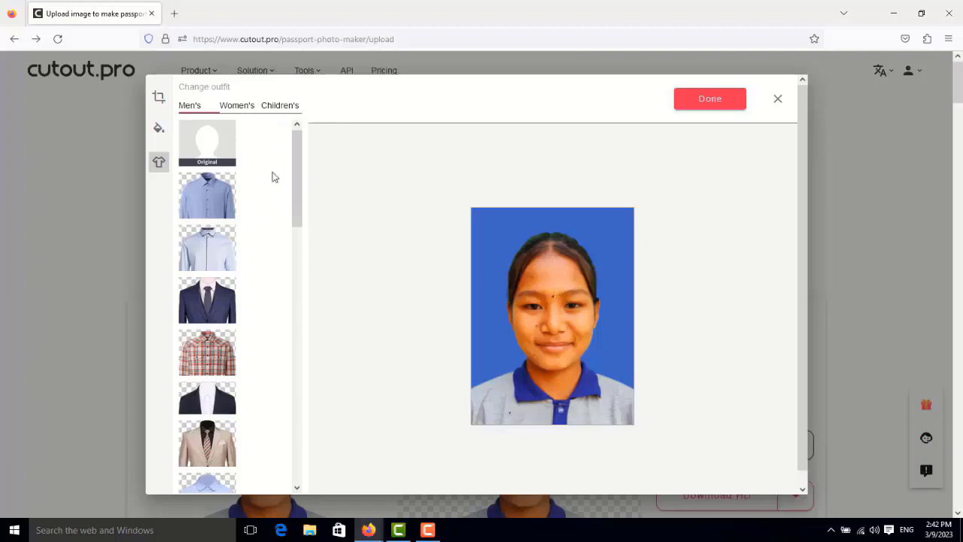
pyautogui.click(237, 106)
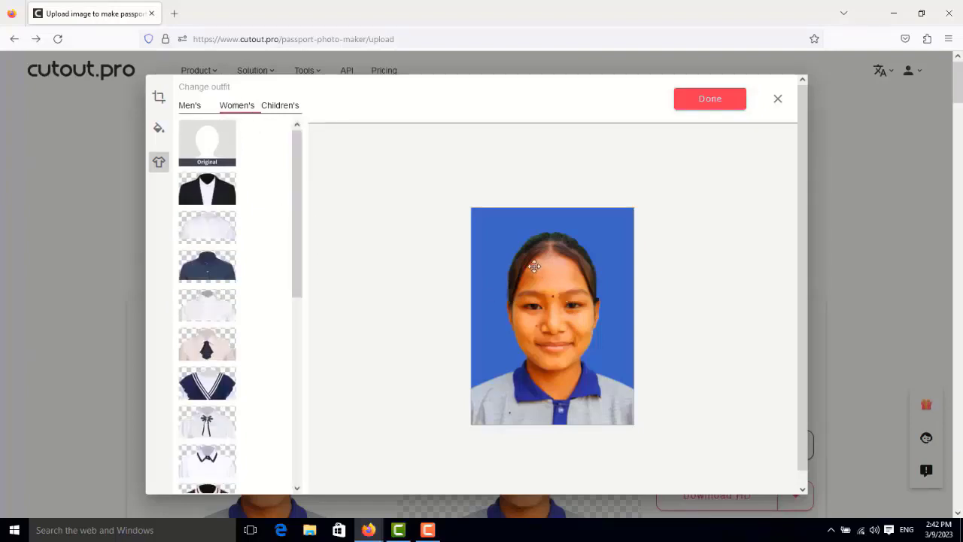
pyautogui.scroll(-1, 215, 188)
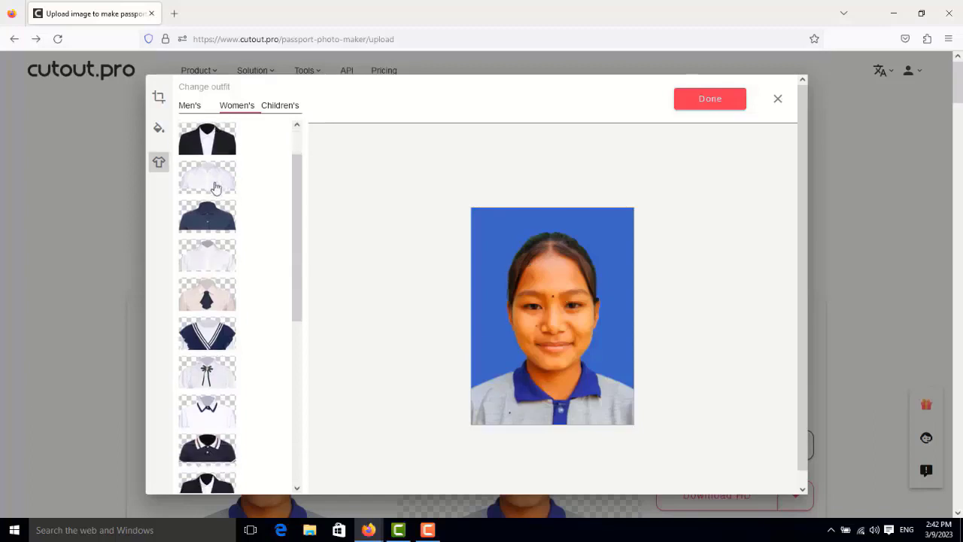
pyautogui.scroll(1, 215, 192)
pyautogui.scroll(-1, 215, 226)
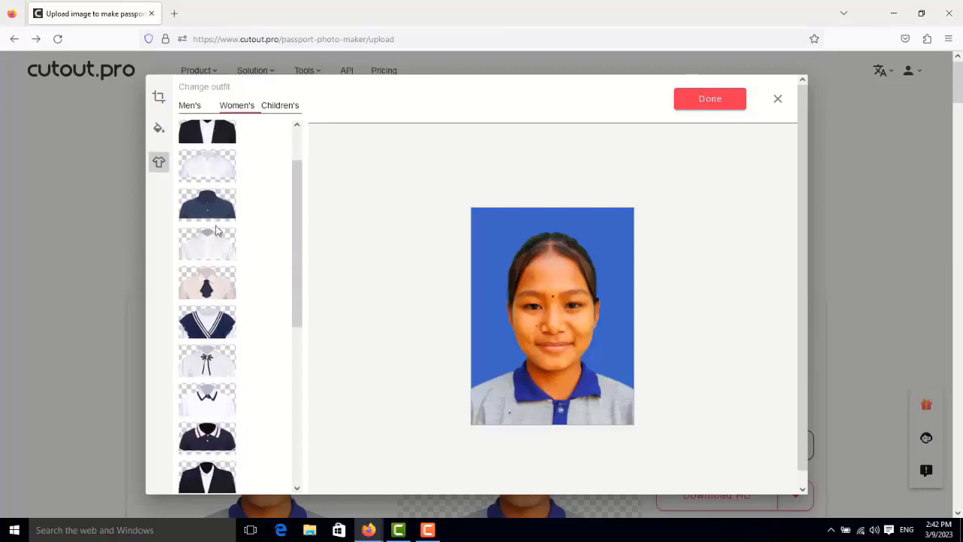
pyautogui.scroll(1, 218, 240)
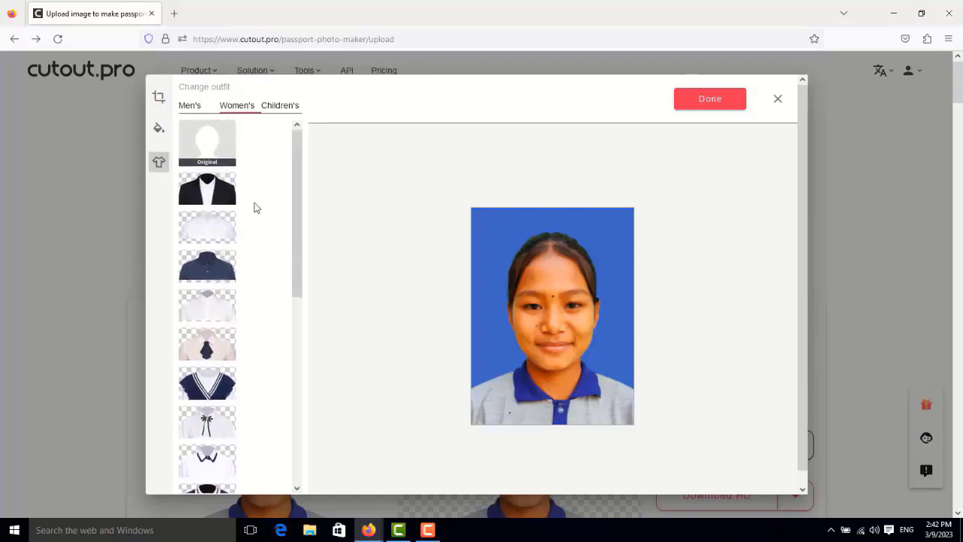
pyautogui.click(208, 193)
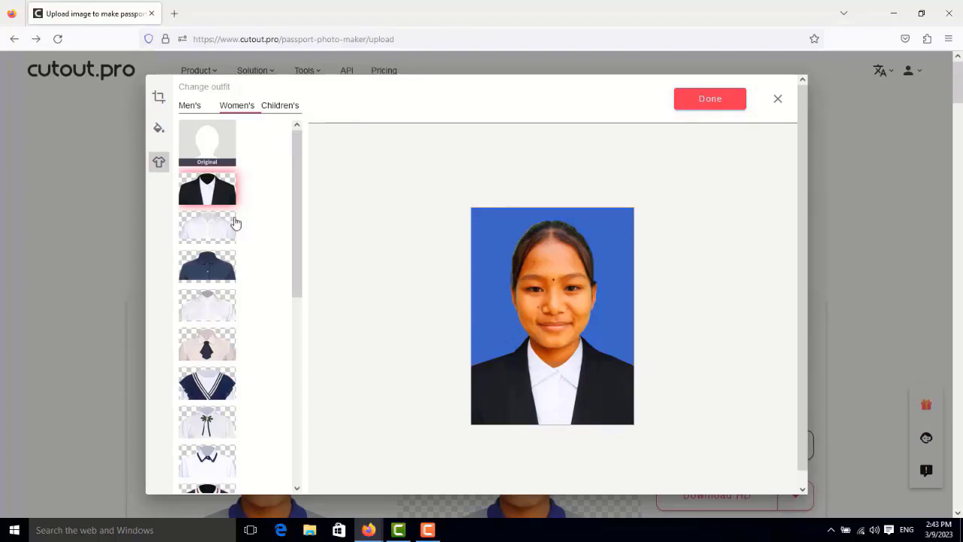
# Step: Try the women's beige blouse with a dark tie, and apply the navy V-neck outfit with white stripes
pyautogui.scroll(-3, 235, 223)
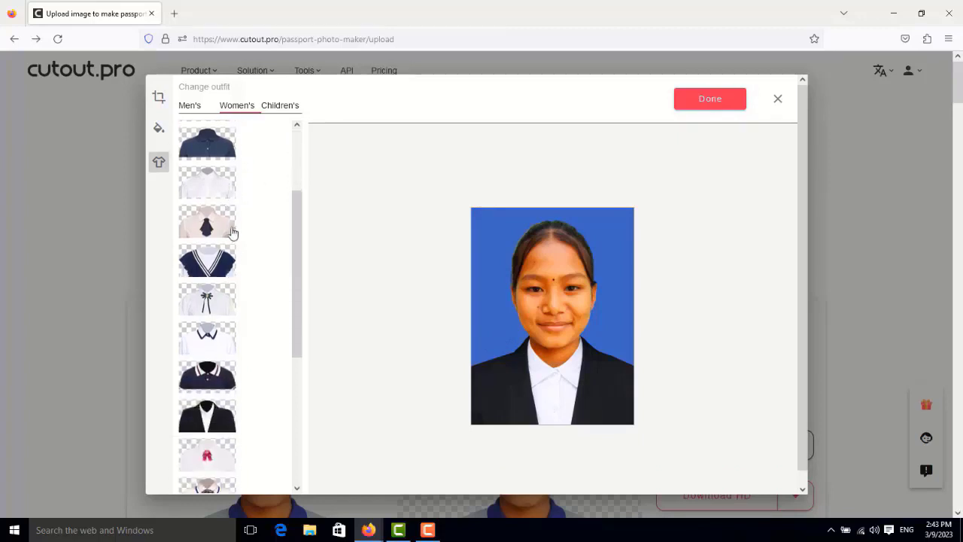
pyautogui.click(207, 230)
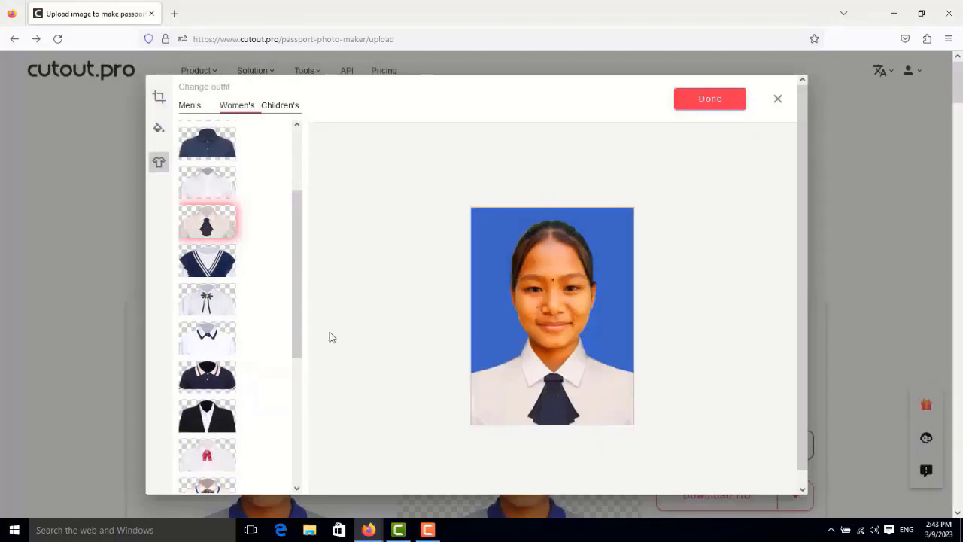
pyautogui.scroll(-3, 240, 292)
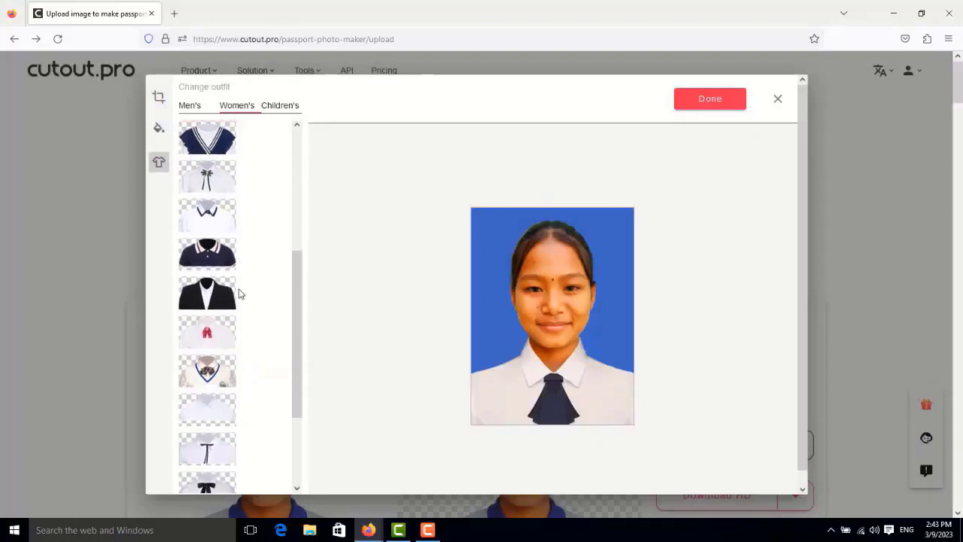
pyautogui.scroll(-3, 240, 294)
pyautogui.click(213, 255)
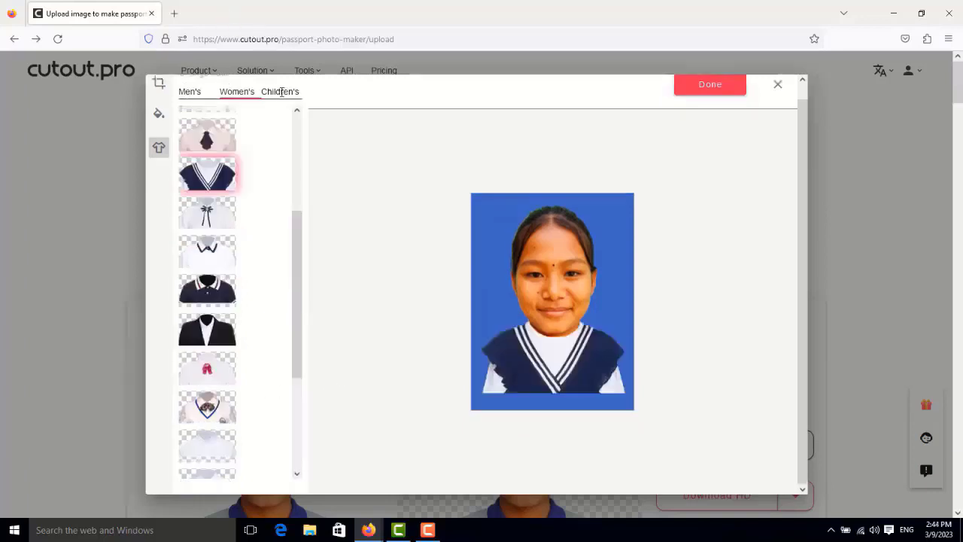
# Step: Look through the children's outfits, then apply the women's black blazer with white shirt to the photo and finish editing
pyautogui.click(281, 91)
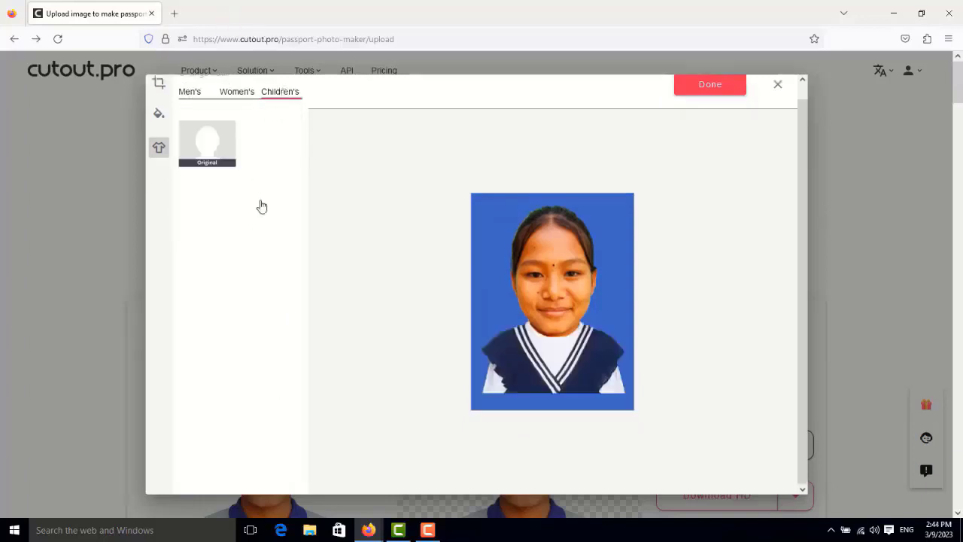
pyautogui.scroll(-4, 260, 215)
pyautogui.scroll(1, 264, 217)
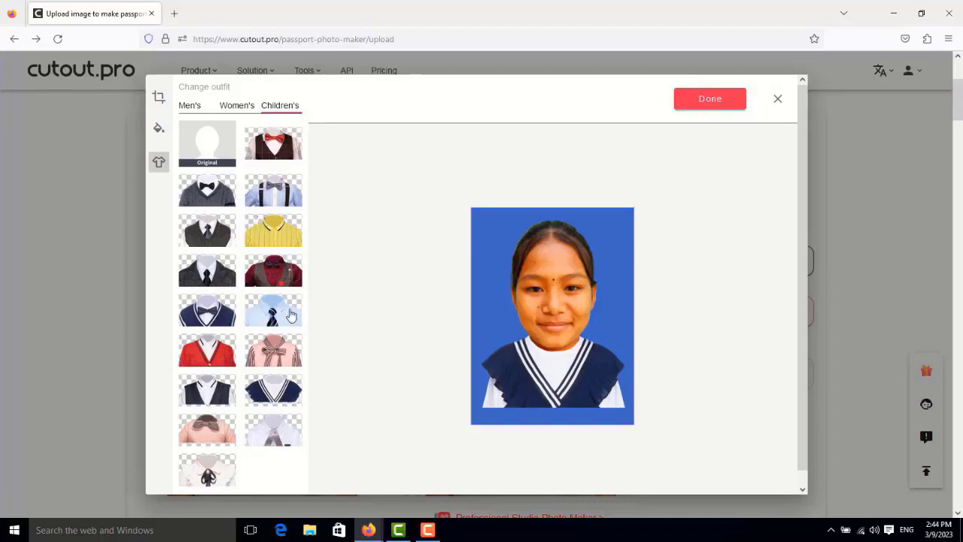
pyautogui.click(238, 106)
pyautogui.click(205, 193)
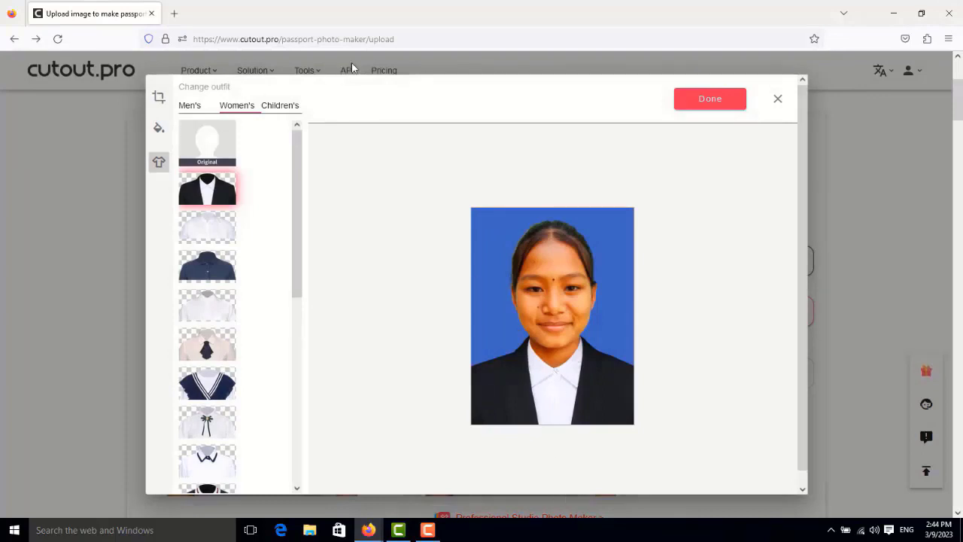
pyautogui.click(699, 99)
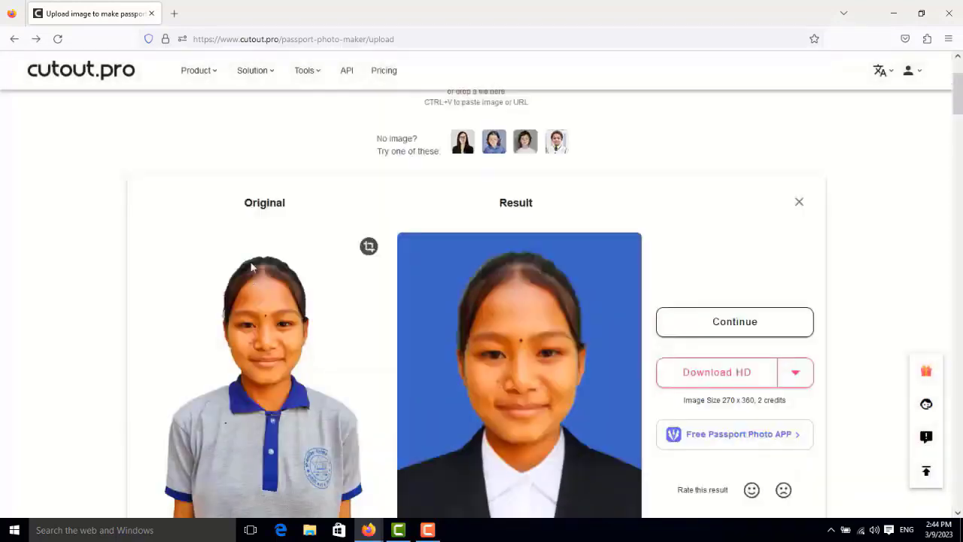
# Step: Reopen the photo's size settings and set the custom size to 270 x 360
pyautogui.click(368, 248)
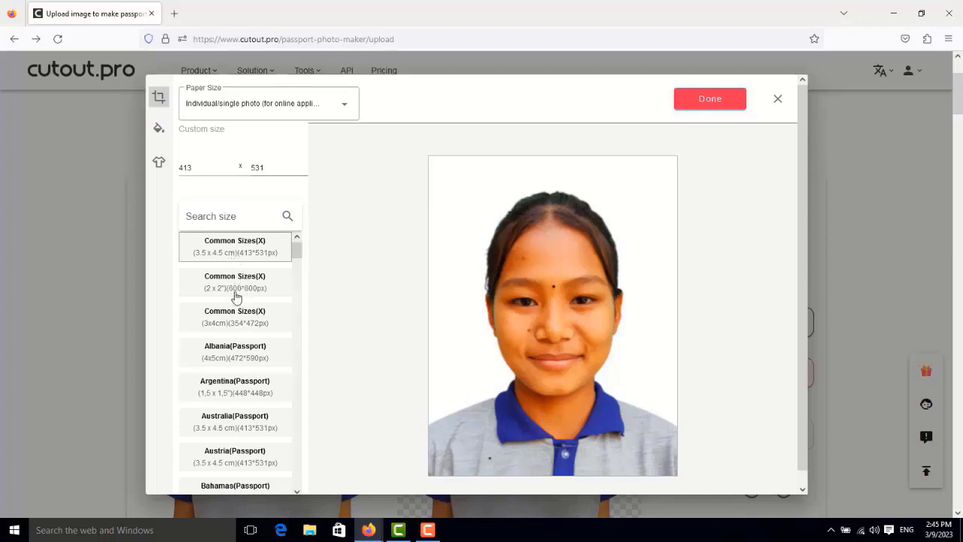
pyautogui.click(224, 322)
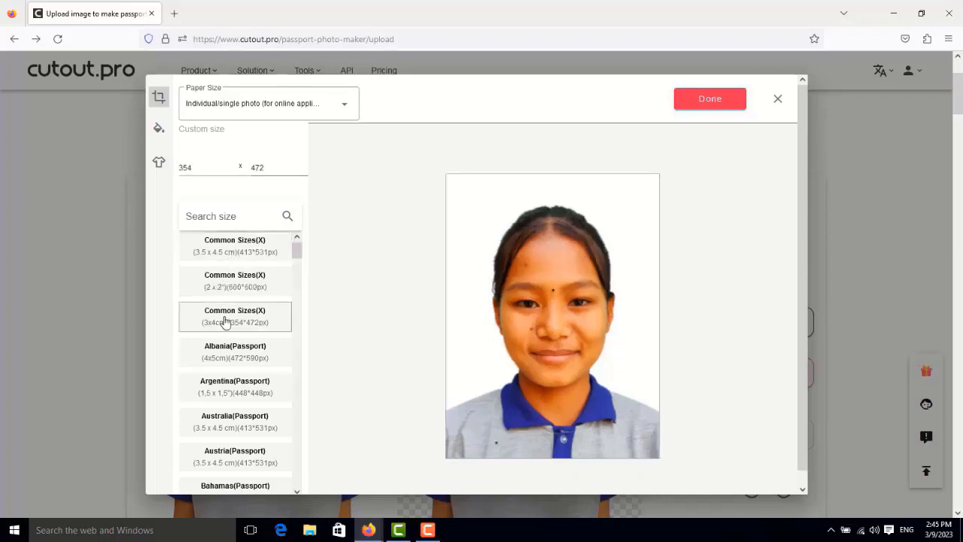
pyautogui.click(190, 168)
pyautogui.write('270')
pyautogui.press('Tab')
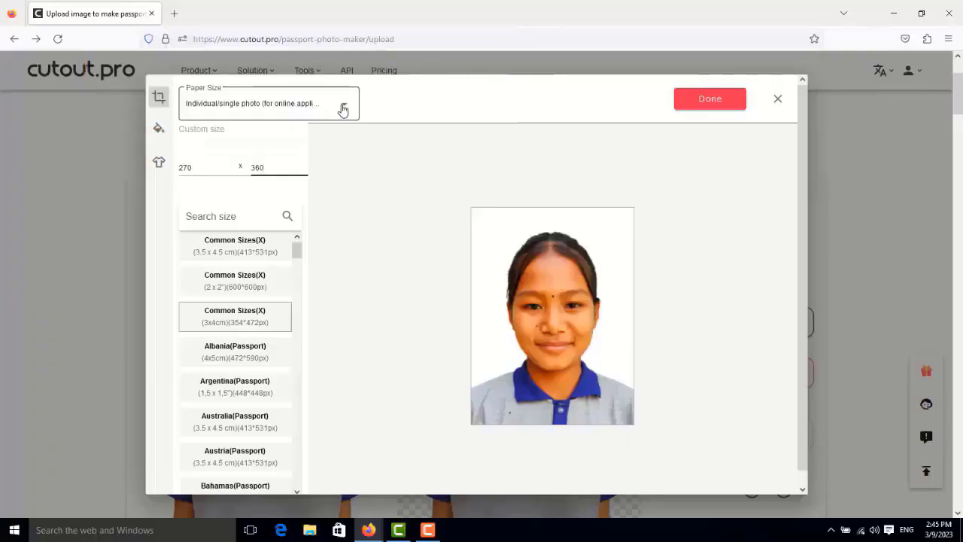
# Step: Try the 3.5 x 5 inch (3R)(L) paper size and check the sheet of photos
pyautogui.click(391, 91)
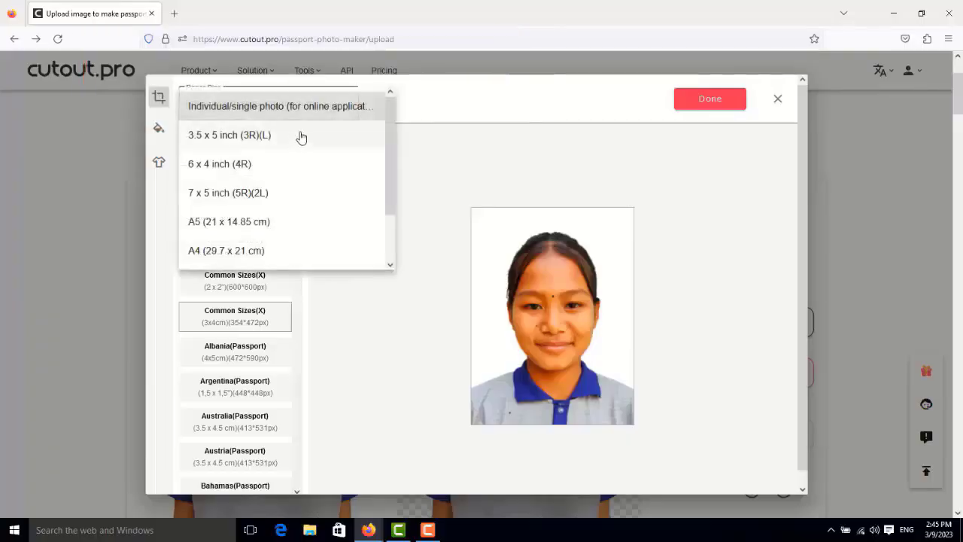
pyautogui.click(240, 143)
pyautogui.scroll(-1, 677, 290)
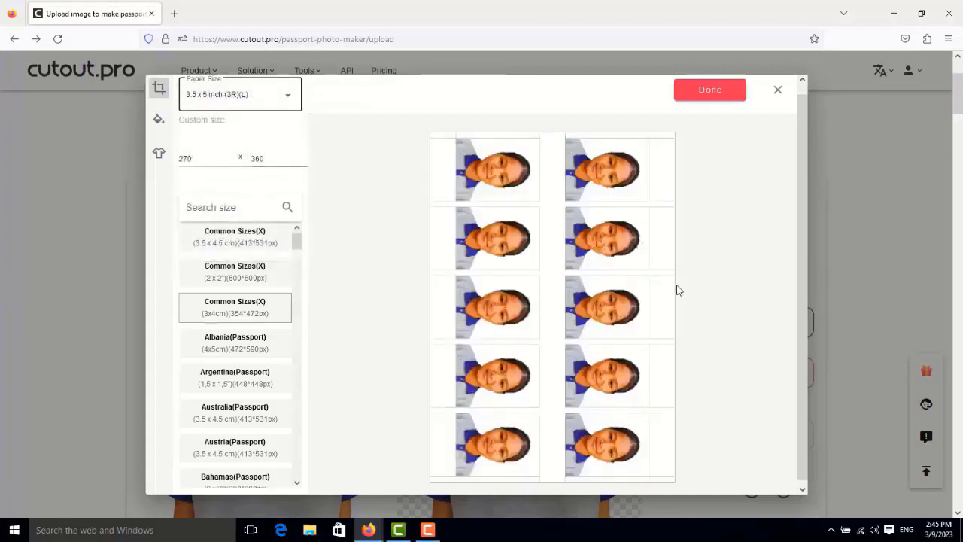
pyautogui.scroll(-3, 678, 290)
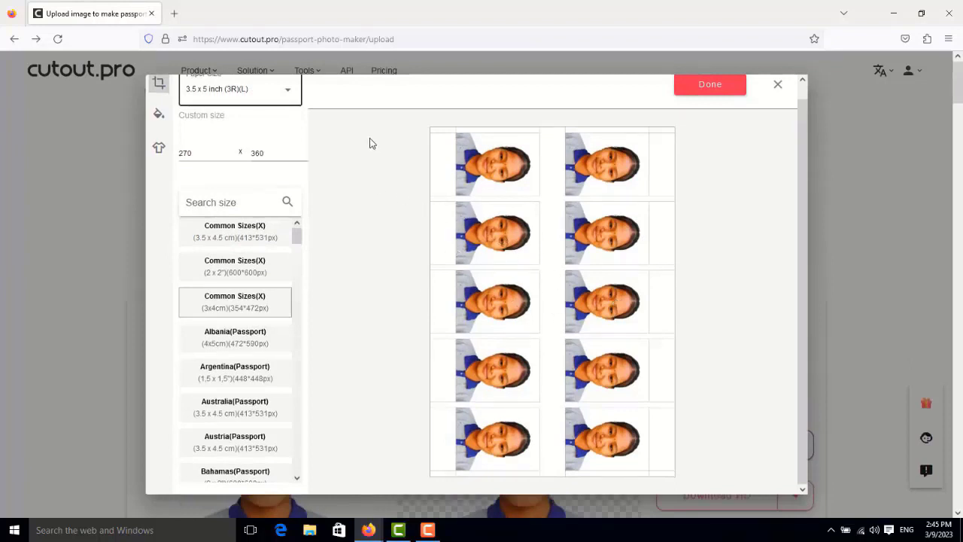
# Step: Set the paper size to 6 x 4 inch (4R) and look over the photo layout
pyautogui.scroll(1, 364, 158)
pyautogui.click(290, 113)
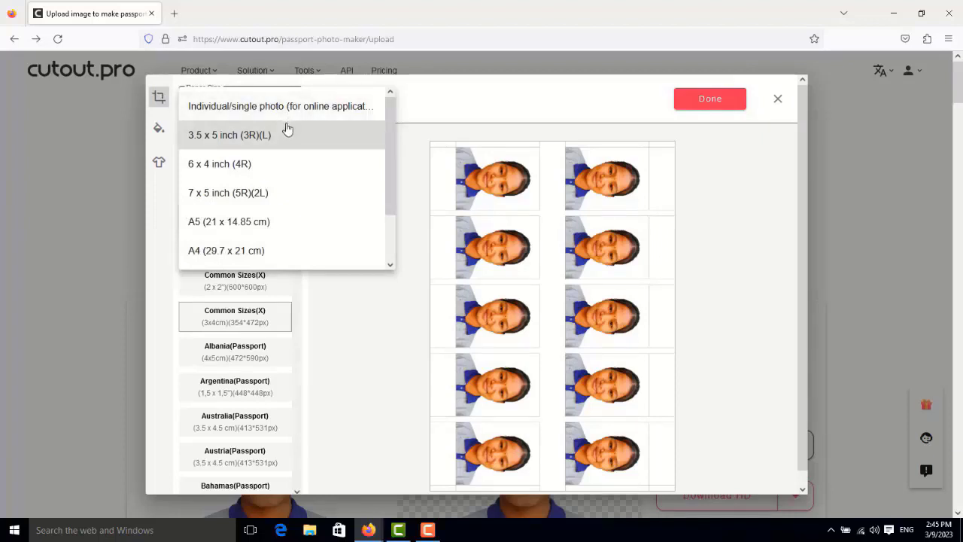
pyautogui.click(228, 171)
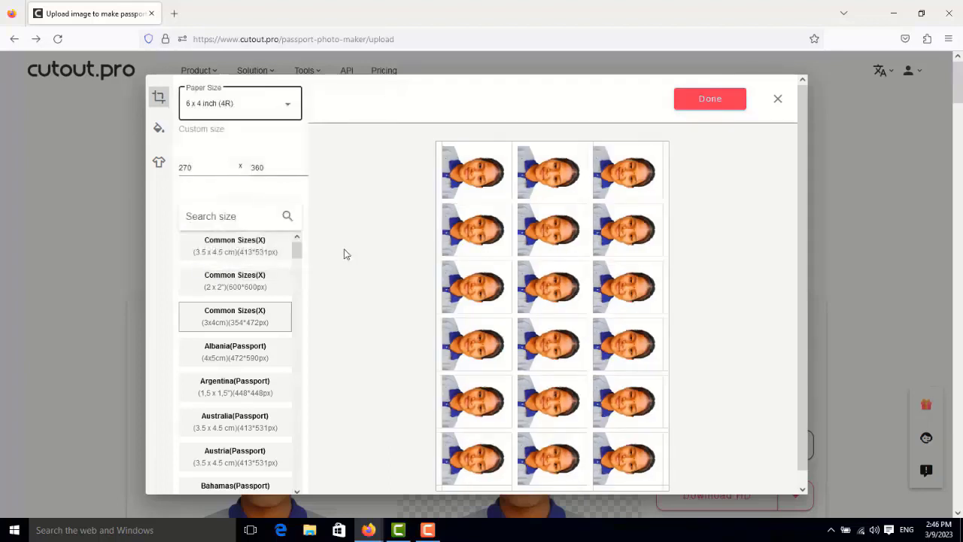
pyautogui.scroll(-1, 525, 256)
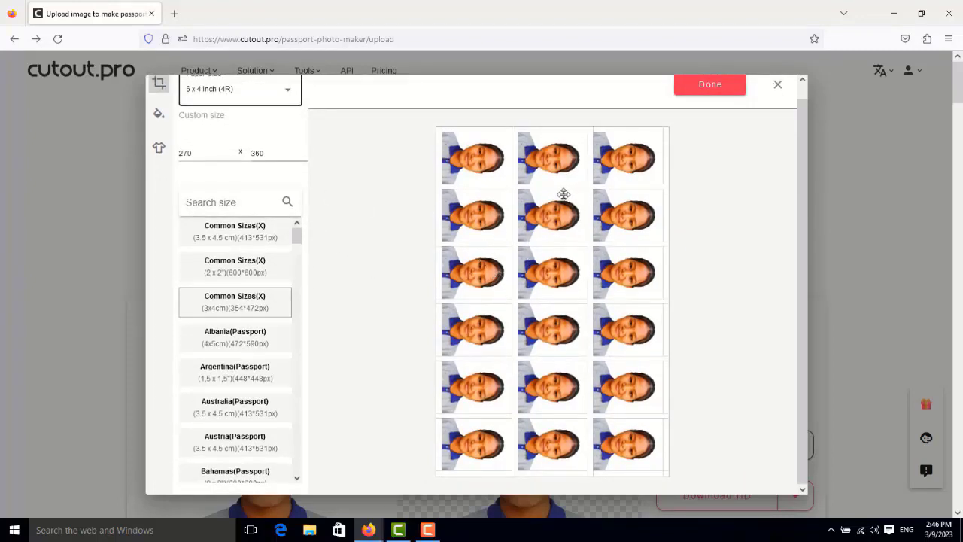
pyautogui.scroll(-1, 280, 209)
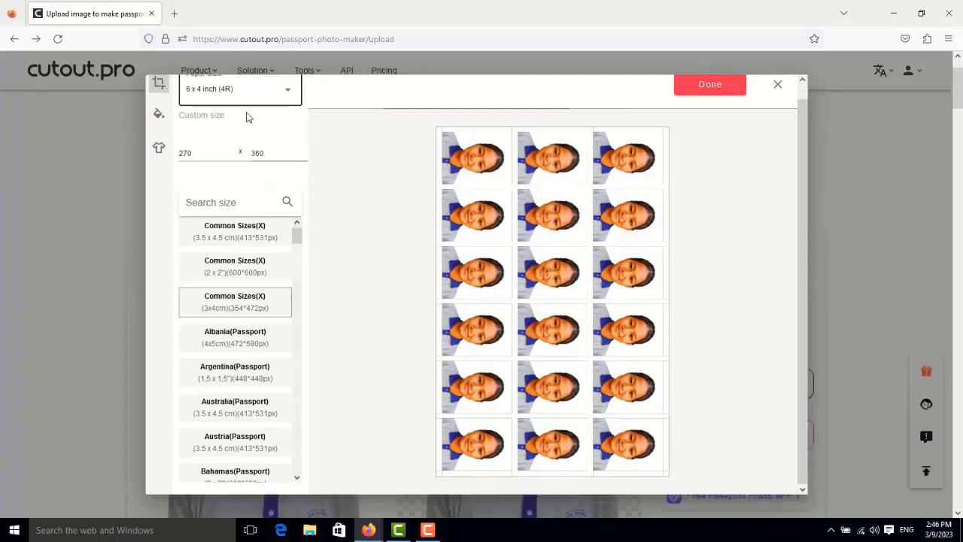
# Step: Try the A4 (29.7 x 21 cm) paper size, switch back to 6 x 4 inch (4R), and finish the photo sheet
pyautogui.scroll(1, 275, 153)
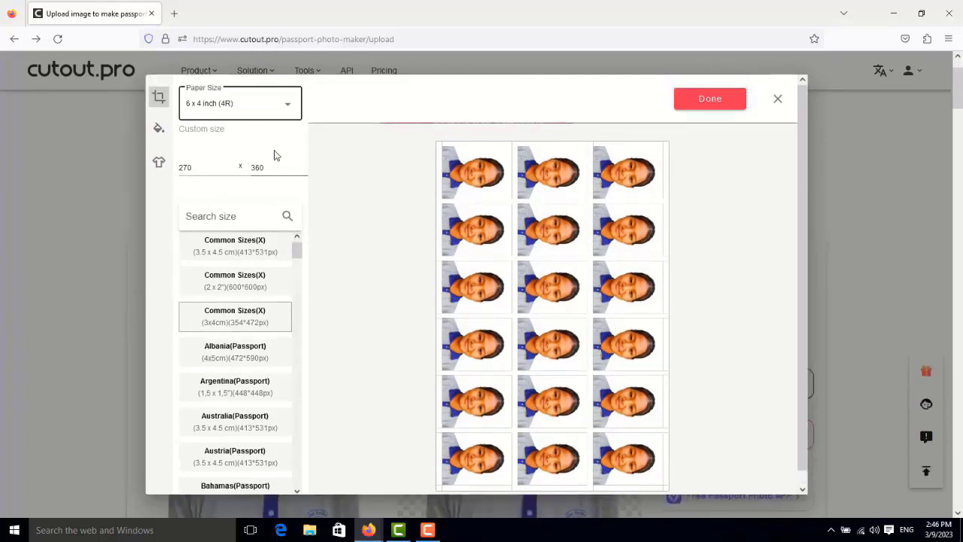
pyautogui.click(287, 109)
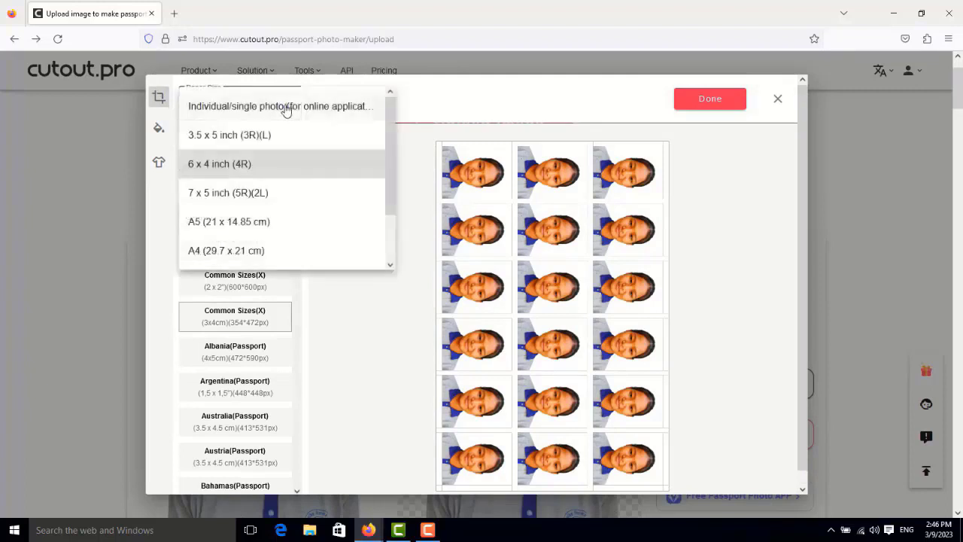
pyautogui.click(207, 256)
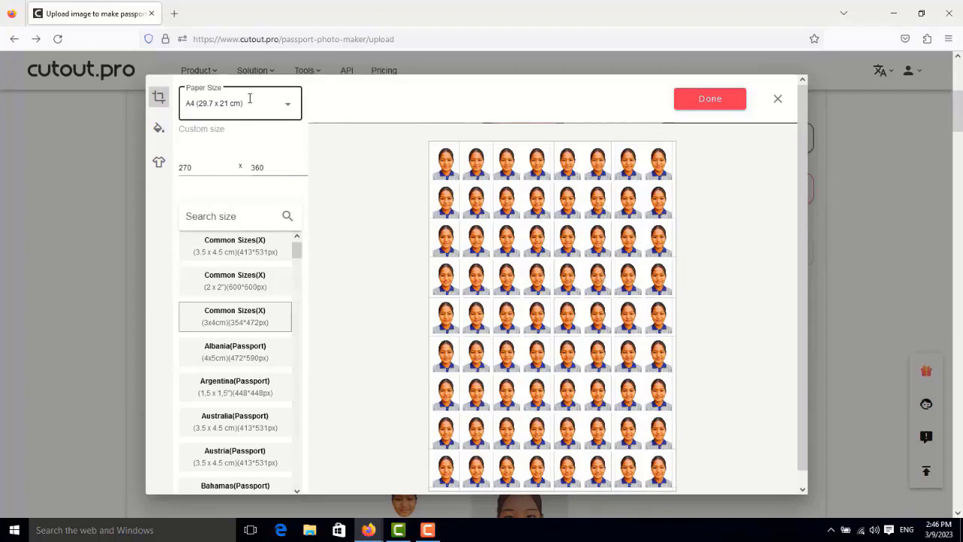
pyautogui.click(284, 112)
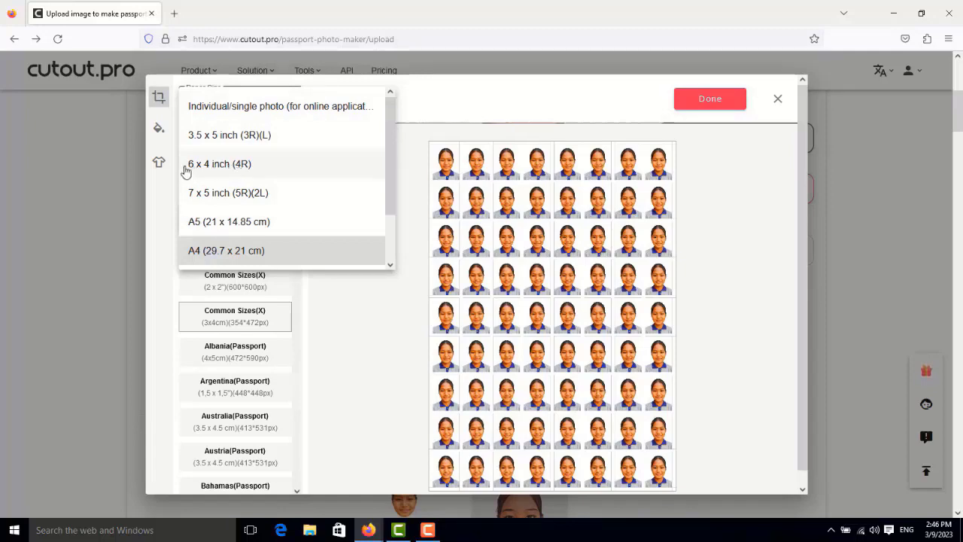
pyautogui.click(236, 170)
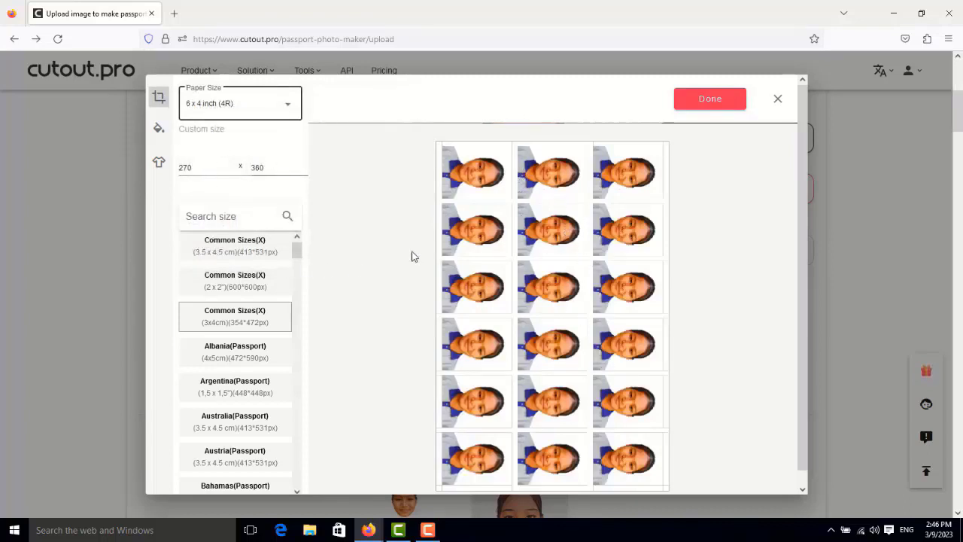
pyautogui.click(709, 100)
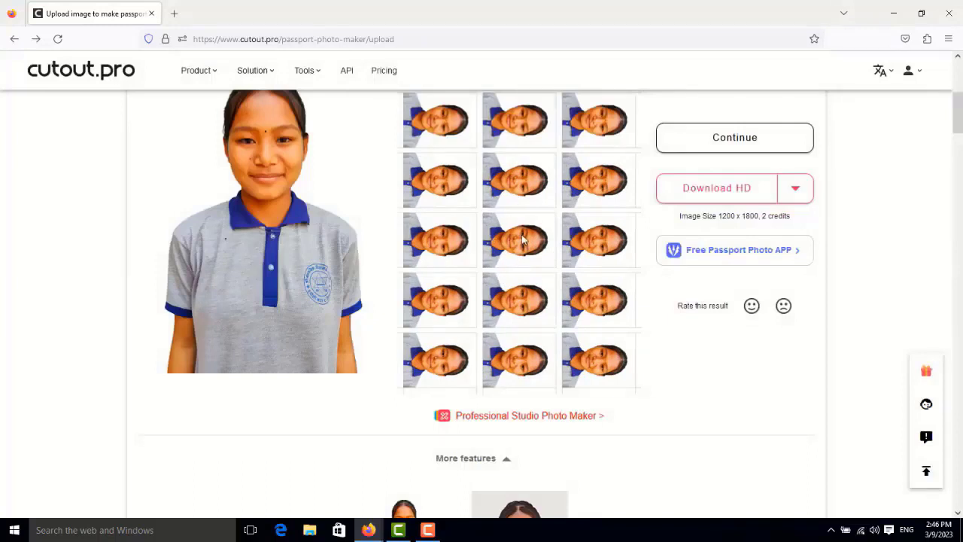
# Step: Download the HD photo sheet in JPG format
pyautogui.click(794, 191)
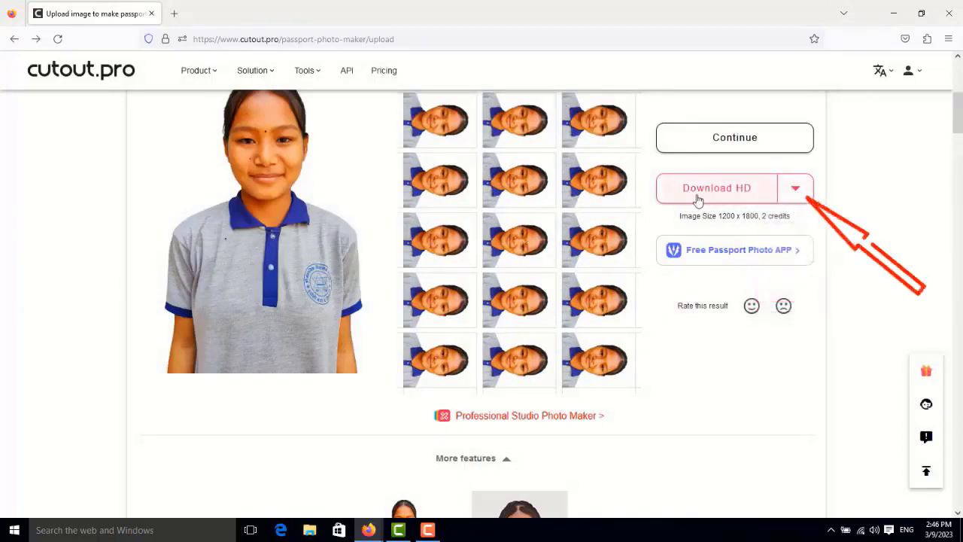
pyautogui.moveTo(783, 198)
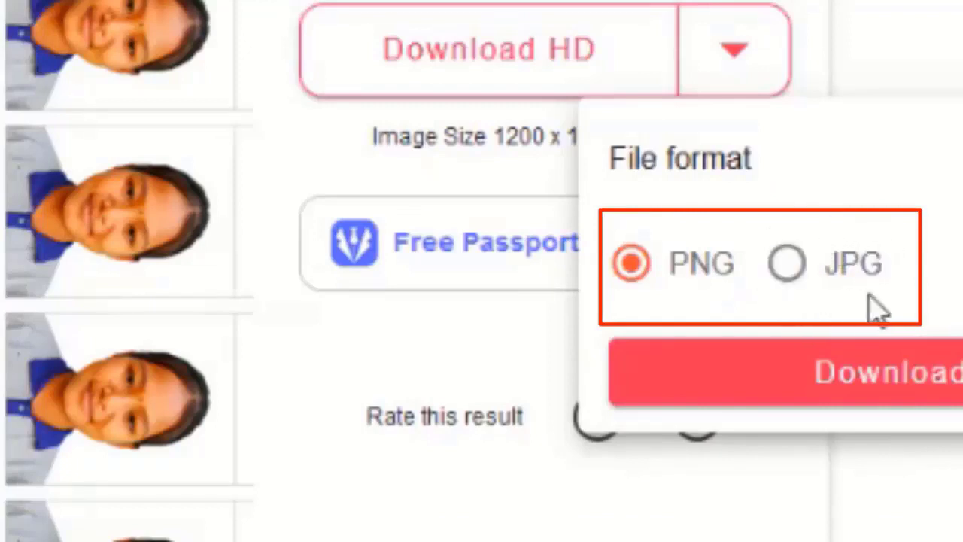
pyautogui.click(786, 265)
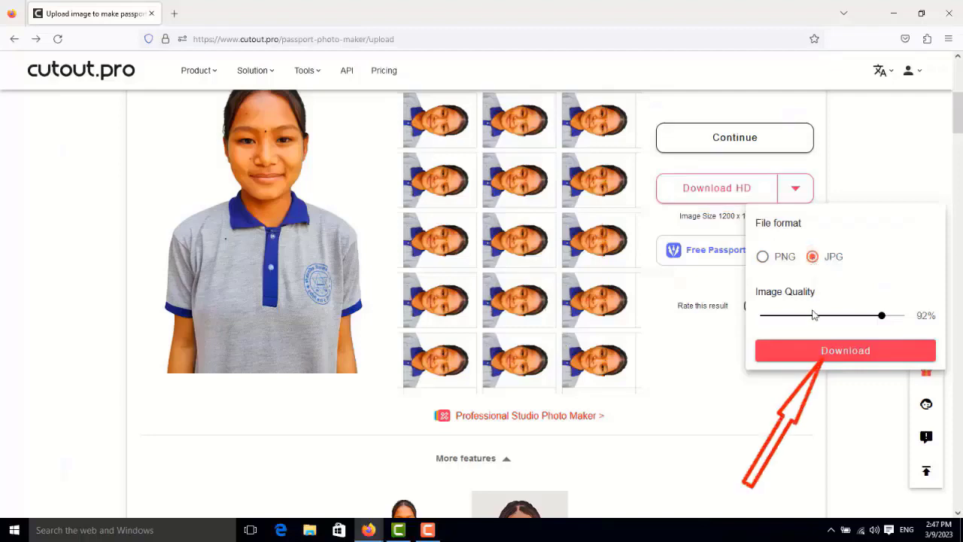
pyautogui.click(844, 351)
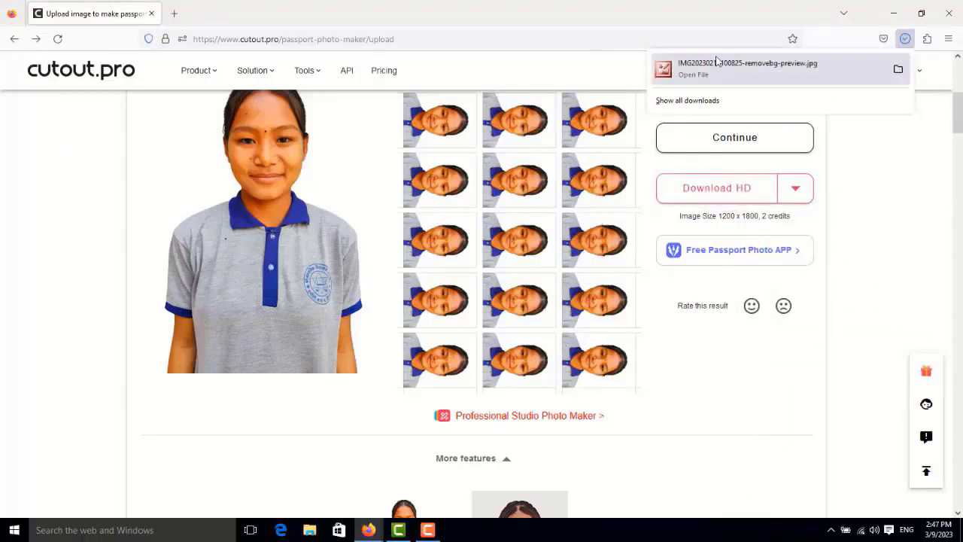
# Step: Open the downloaded photo sheet from the desktop to check it, and close the picture viewer
pyautogui.click(893, 13)
pyautogui.doubleClick(159, 340)
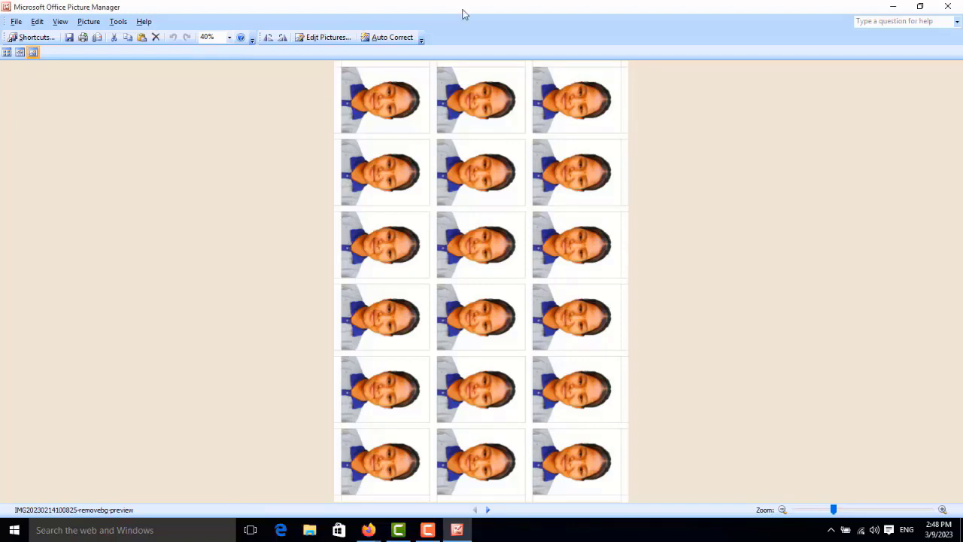
pyautogui.click(948, 7)
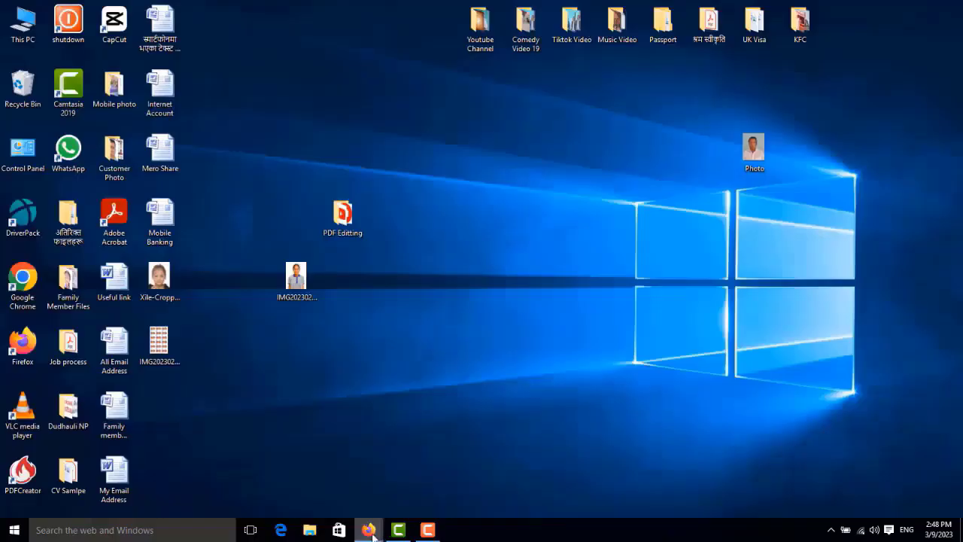
pyautogui.moveTo(373, 536)
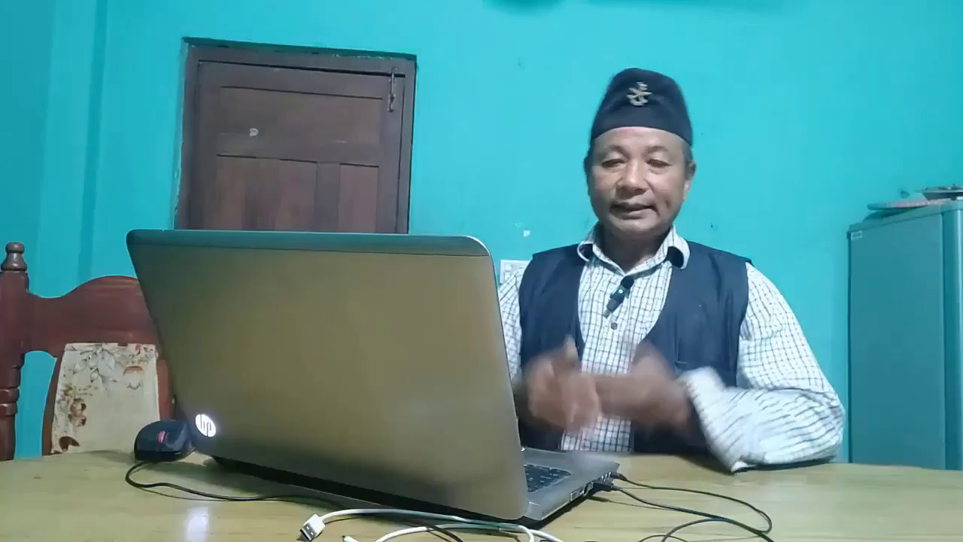